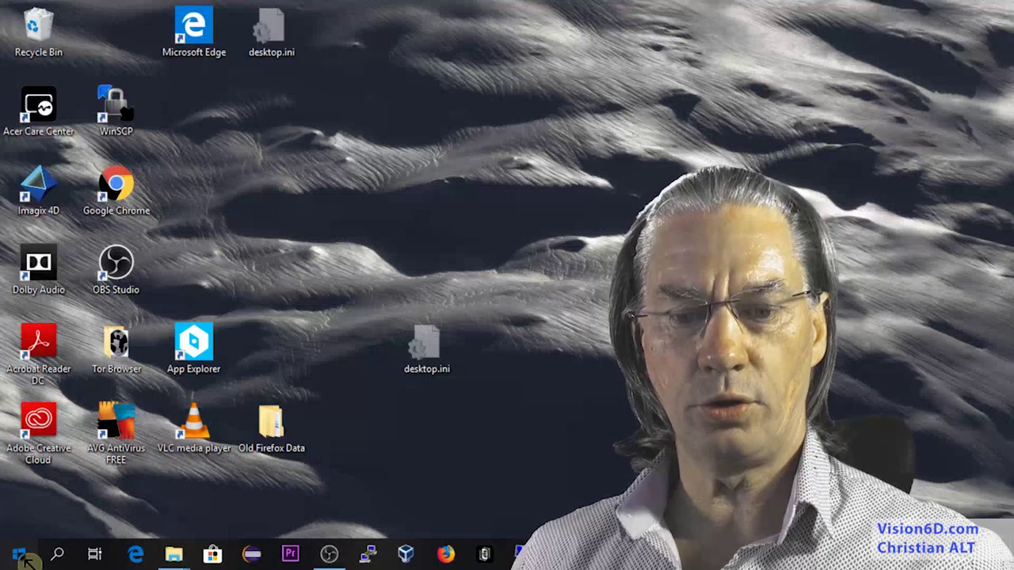
Go to the Region & language page under Time & Language in Windows Settings.
left_click(24, 559)
left_click(30, 490)
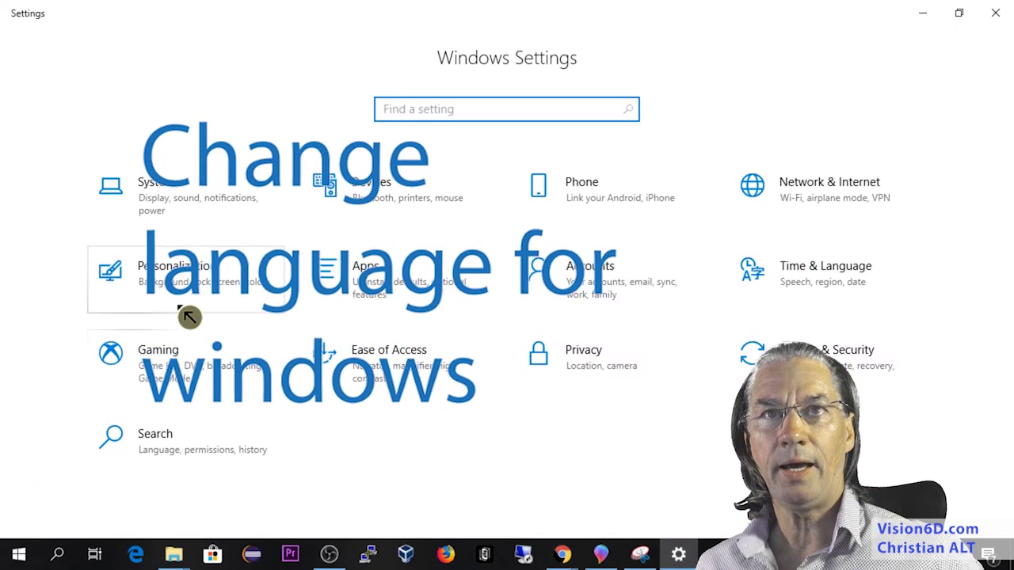
left_click(835, 280)
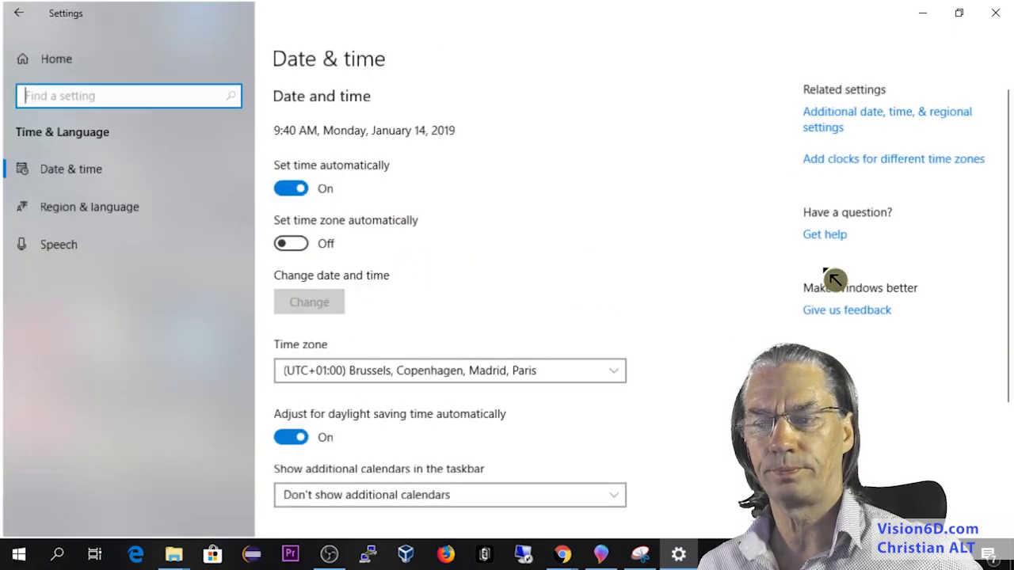
left_click(65, 210)
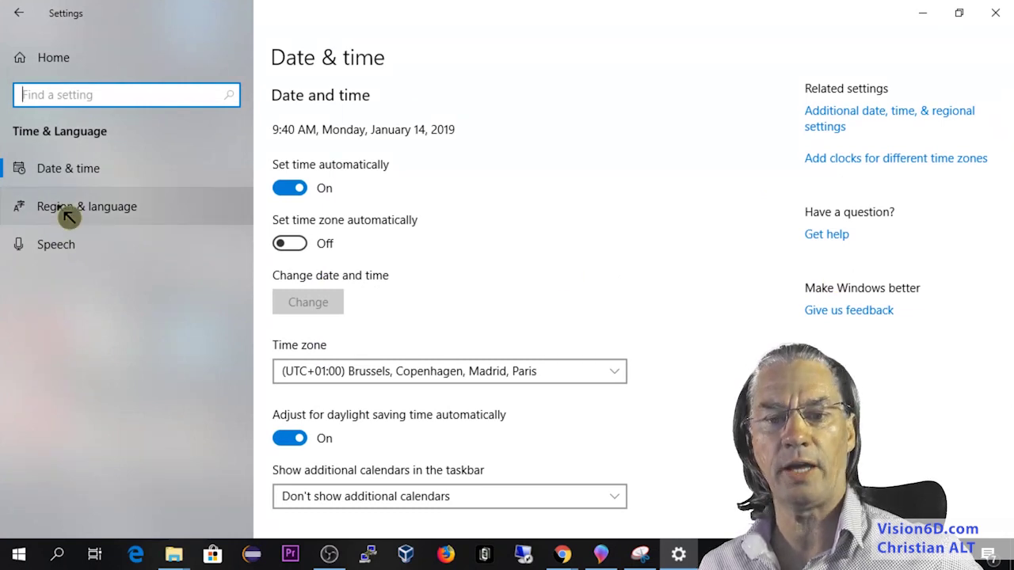
left_click(65, 209)
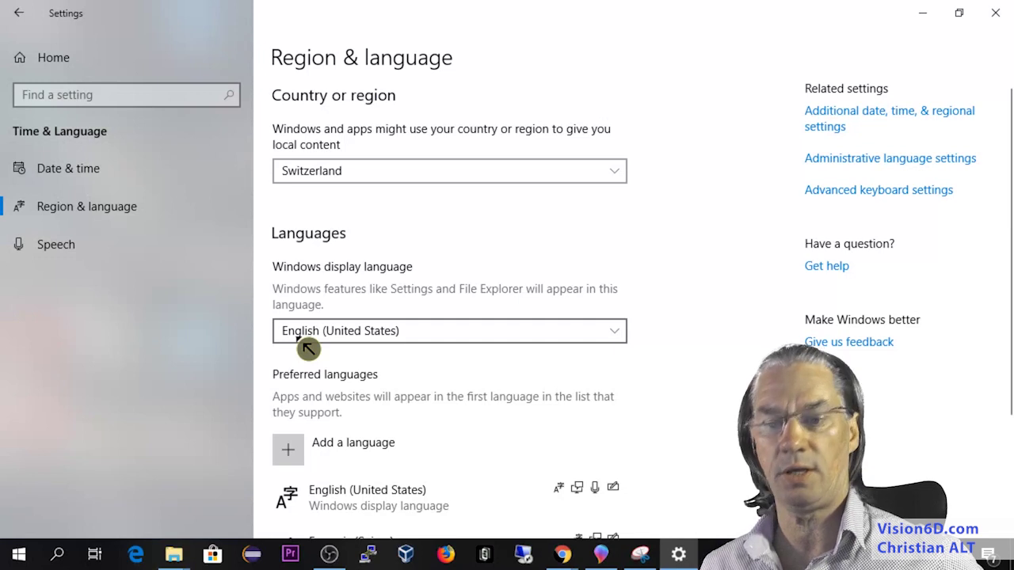
Set the Windows display language to Français (Suisse).
scroll(867, 449, "down", 1)
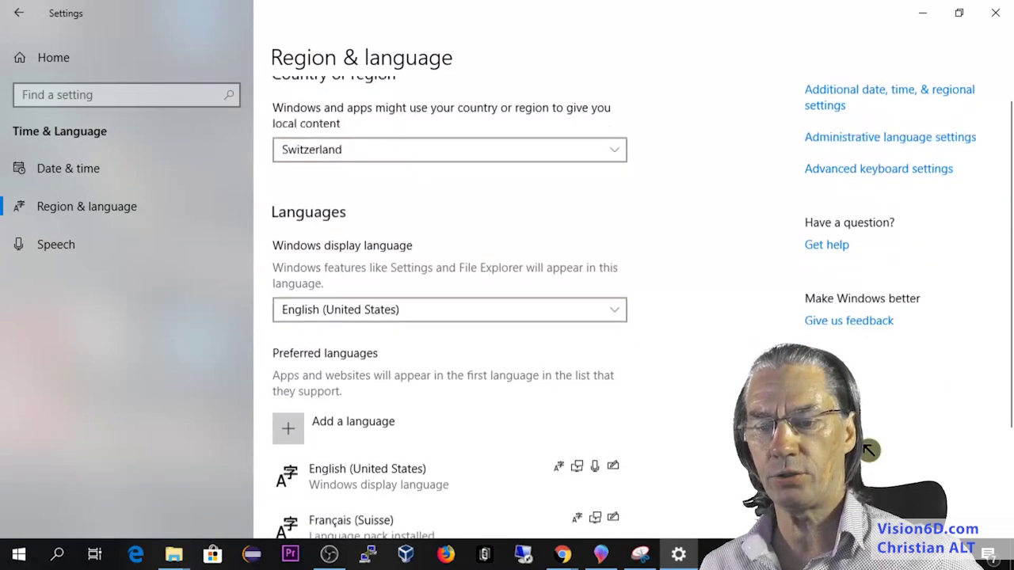
scroll(868, 450, "down", 3)
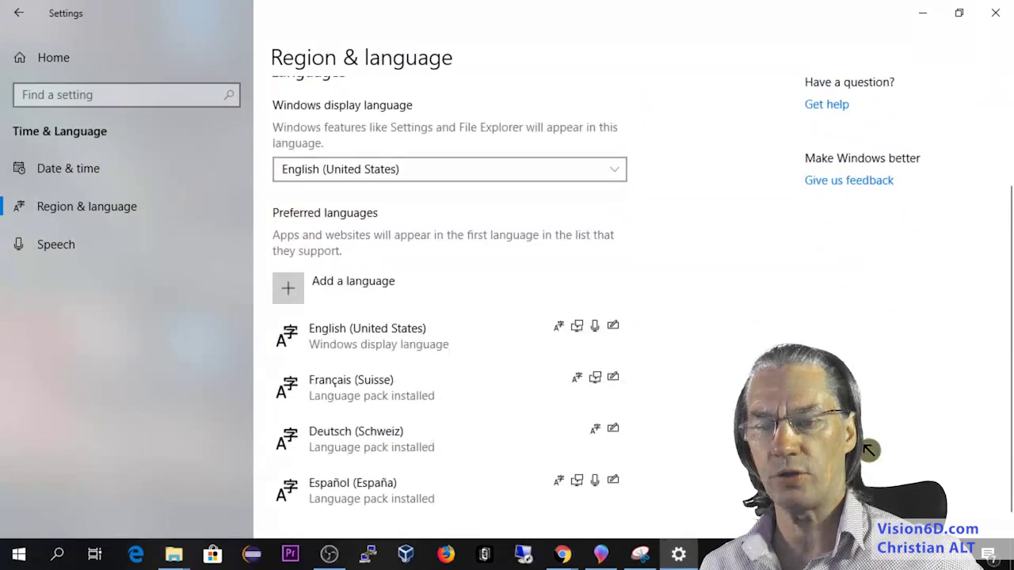
left_click(623, 181)
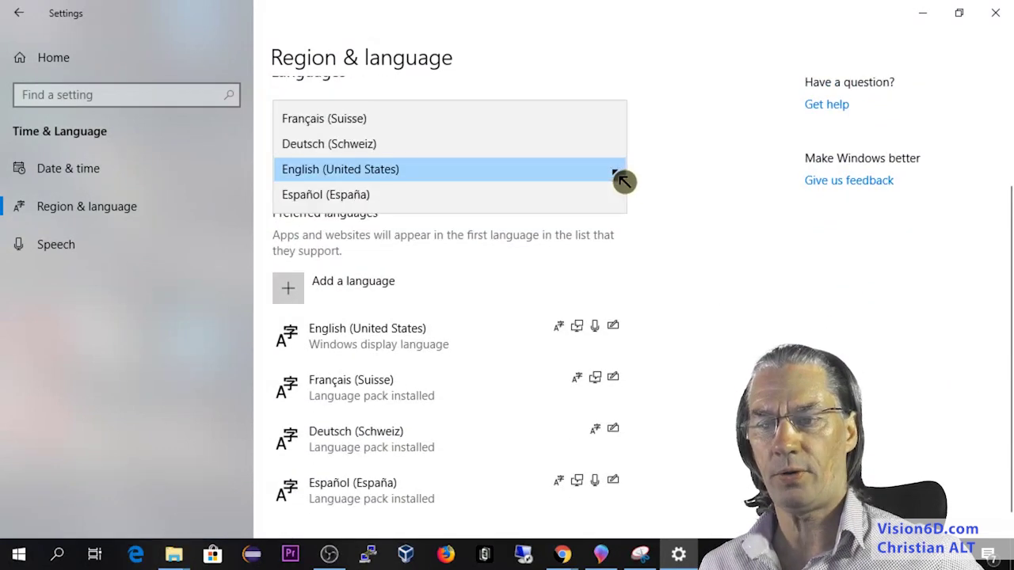
left_click(343, 123)
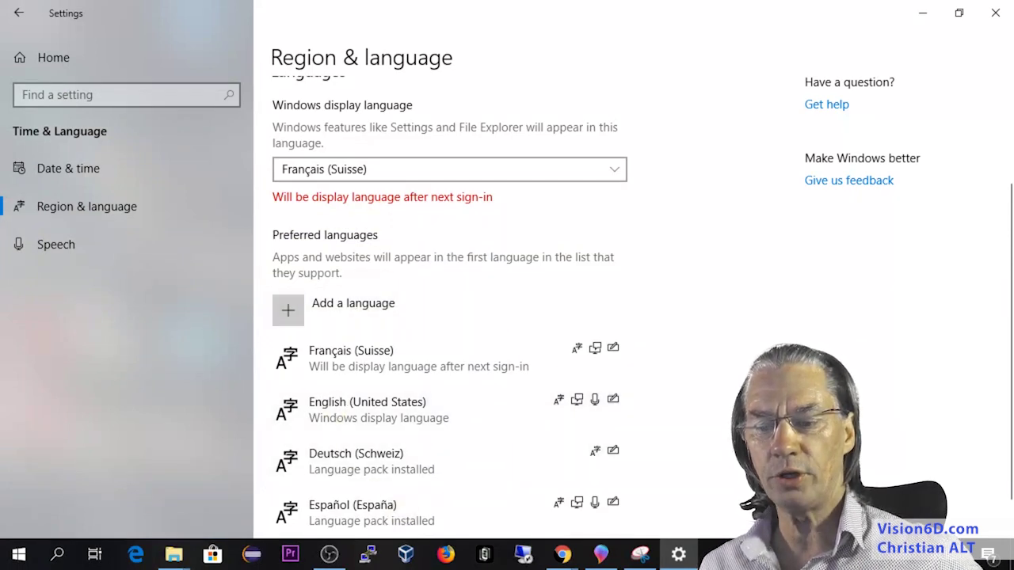
scroll(671, 503, "down", 1)
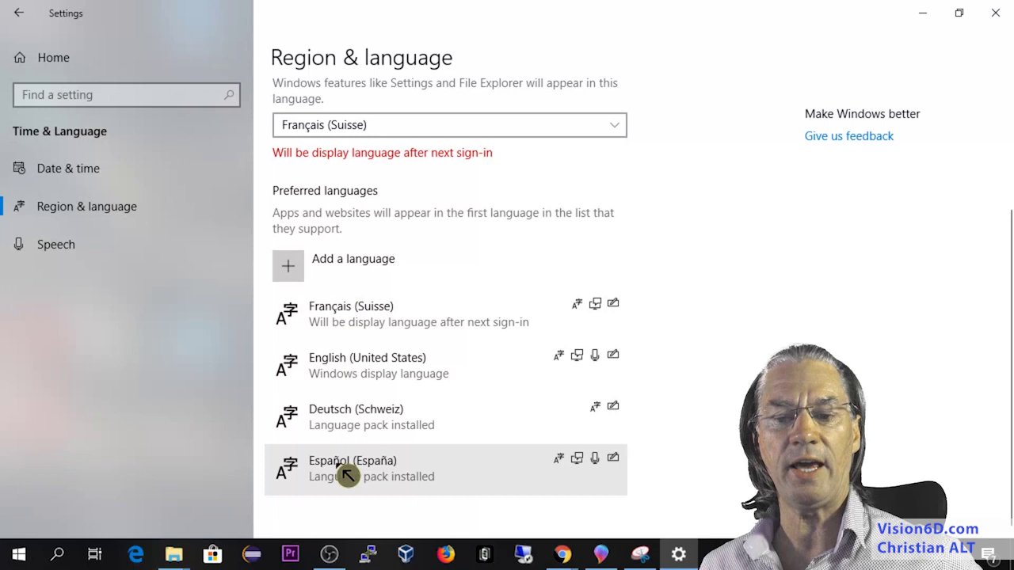
Add Português (Brasil) via a 'port' search and install it with speech and handwriting.
left_click(341, 269)
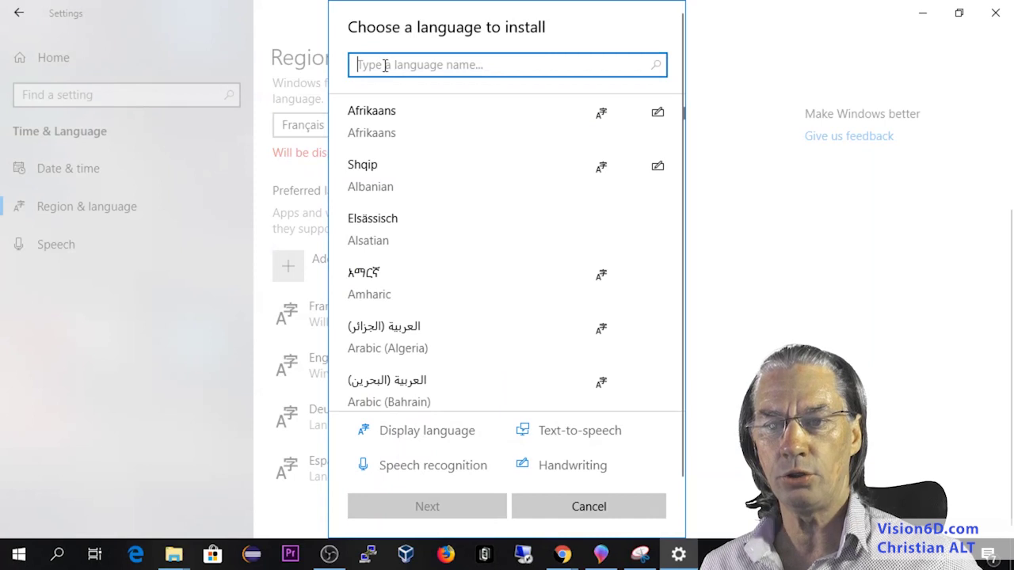
type("port")
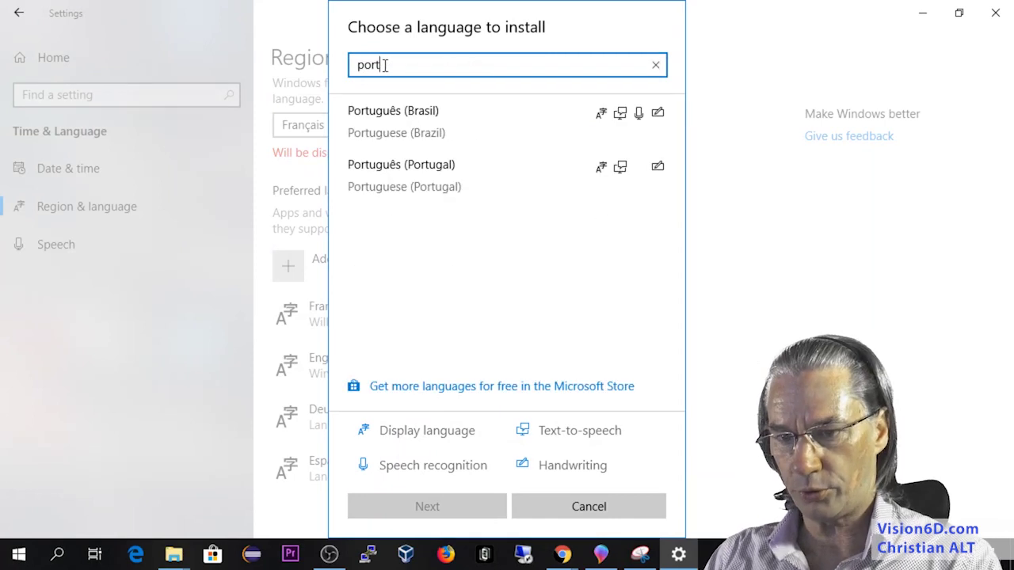
left_click(399, 120)
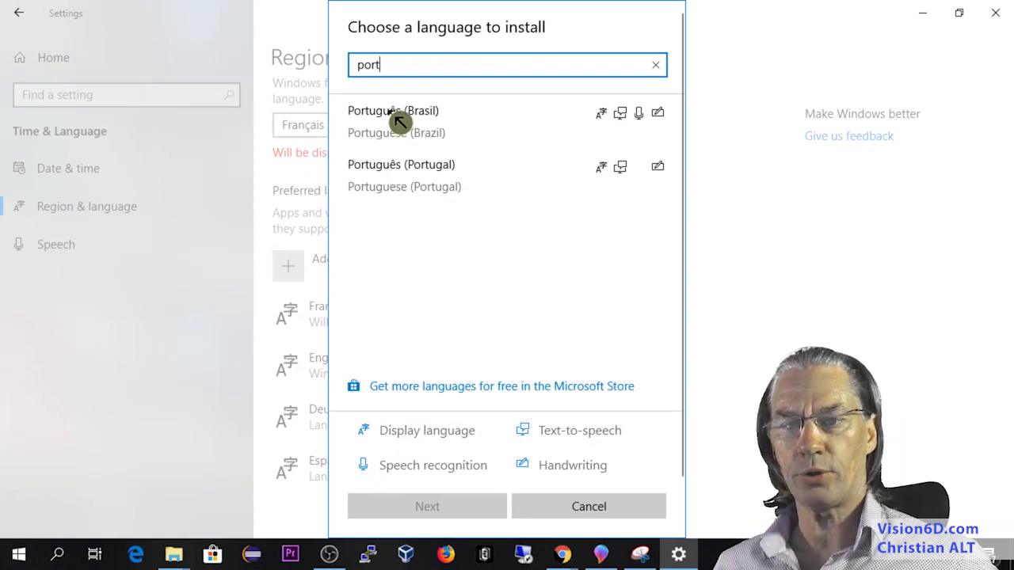
left_click(398, 120)
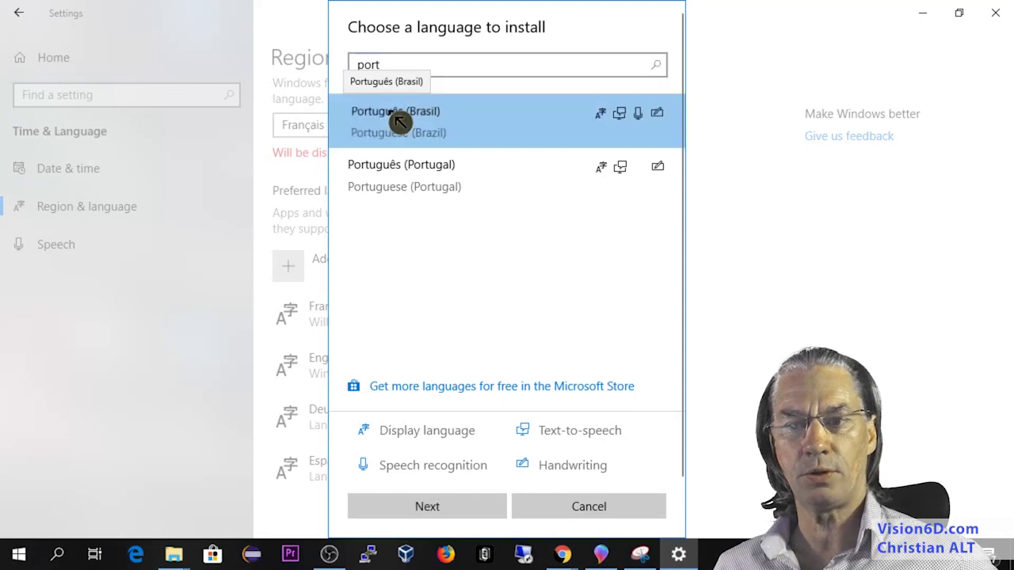
left_click(469, 506)
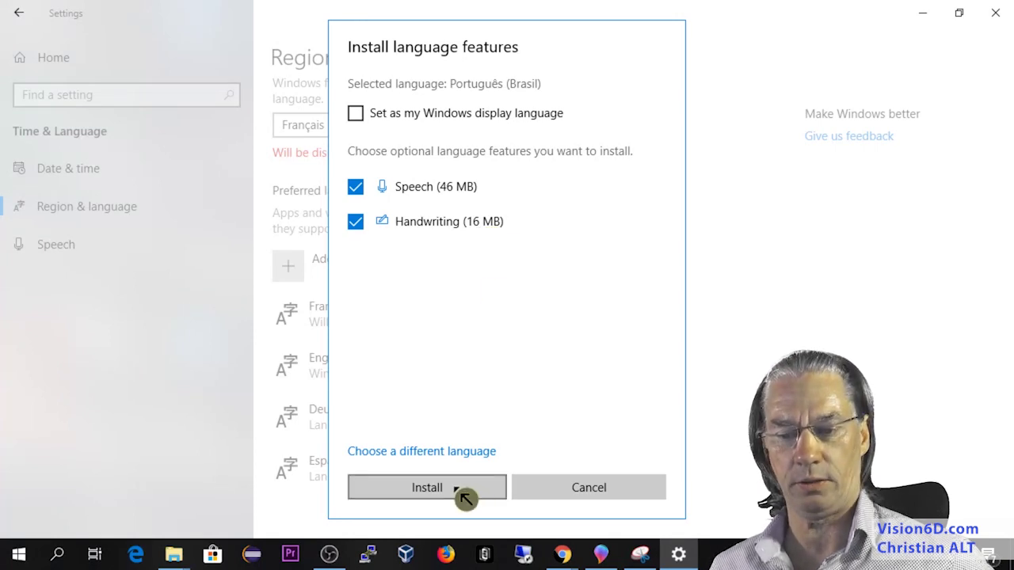
left_click(460, 493)
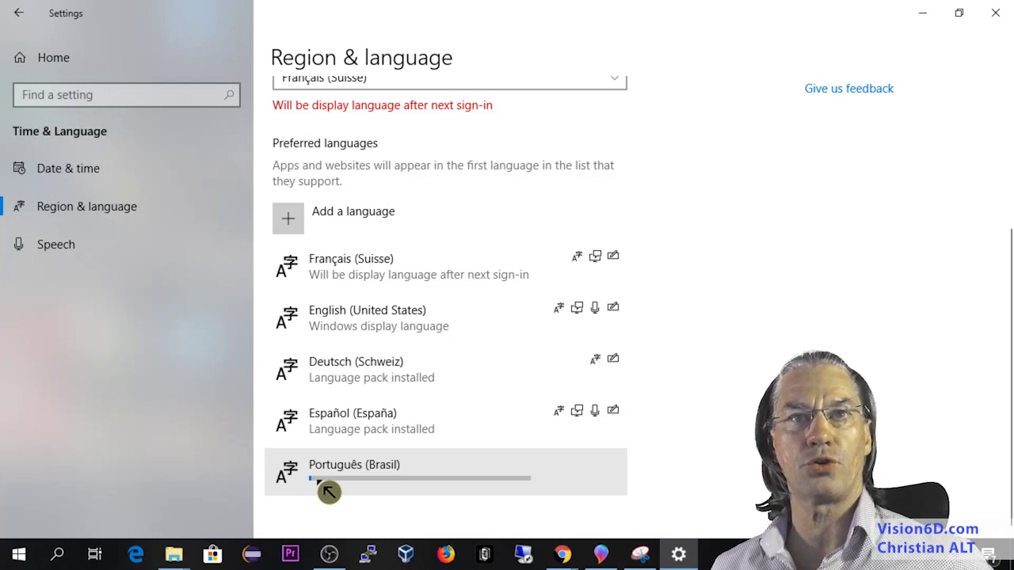
Download the basic typing, handwriting and speech features in the Português (Brasil) language options.
left_click(328, 555)
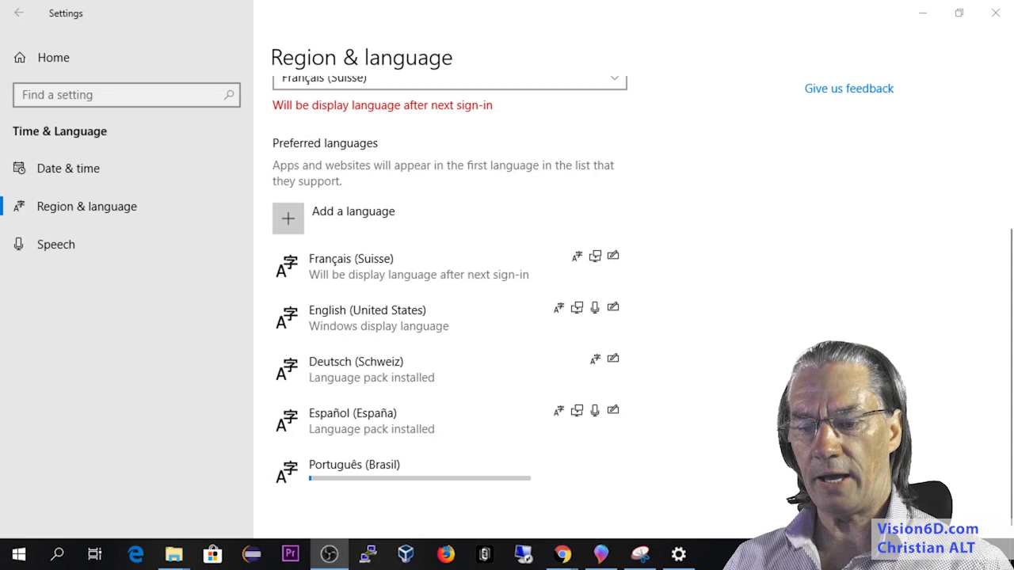
left_click(401, 478)
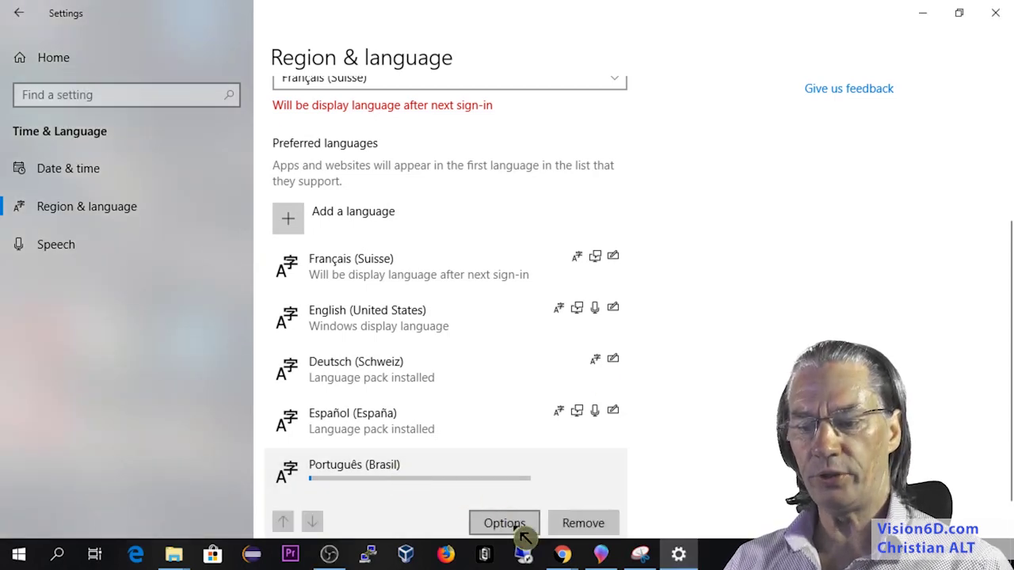
left_click(521, 533)
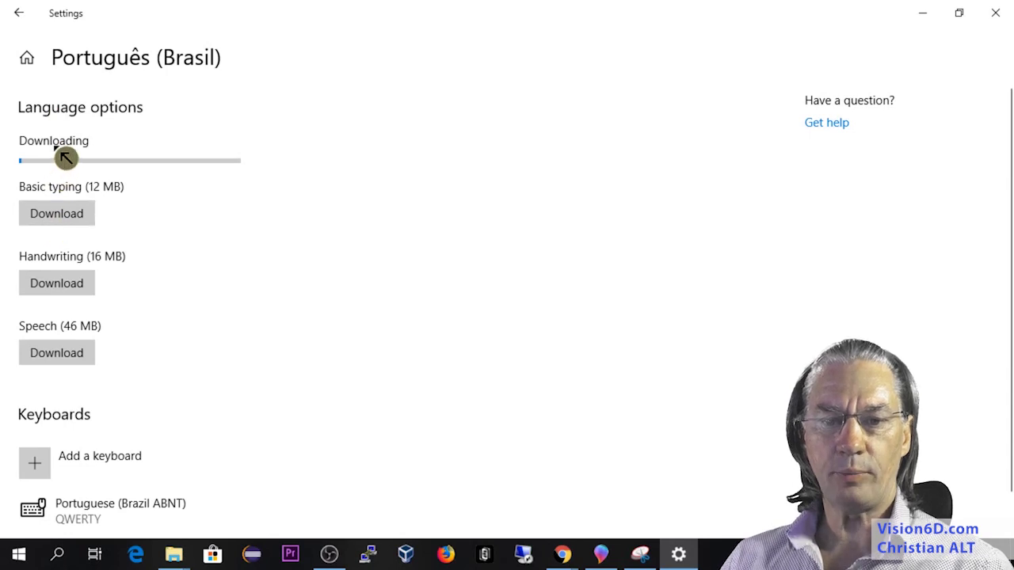
left_click(66, 225)
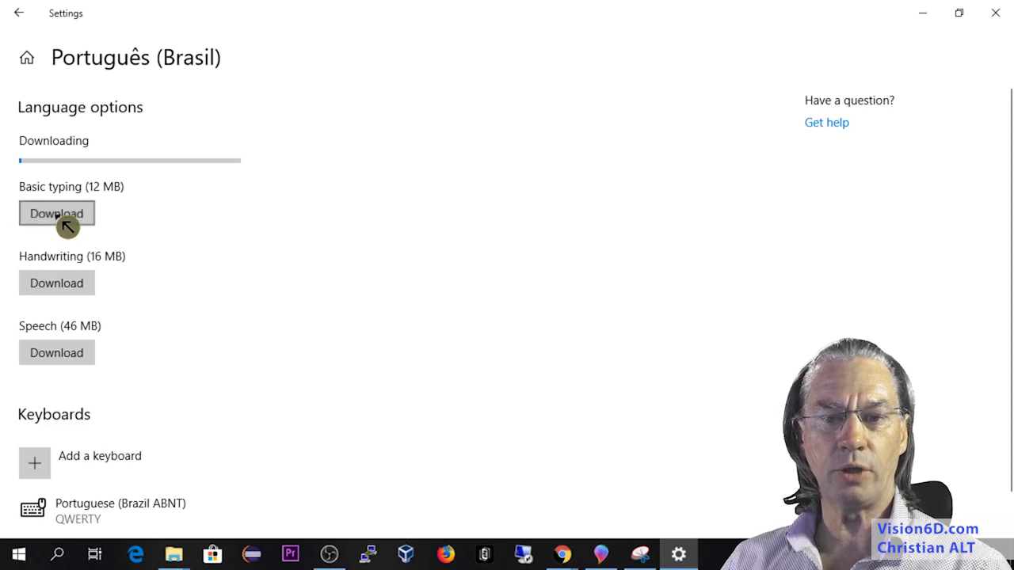
left_click(55, 295)
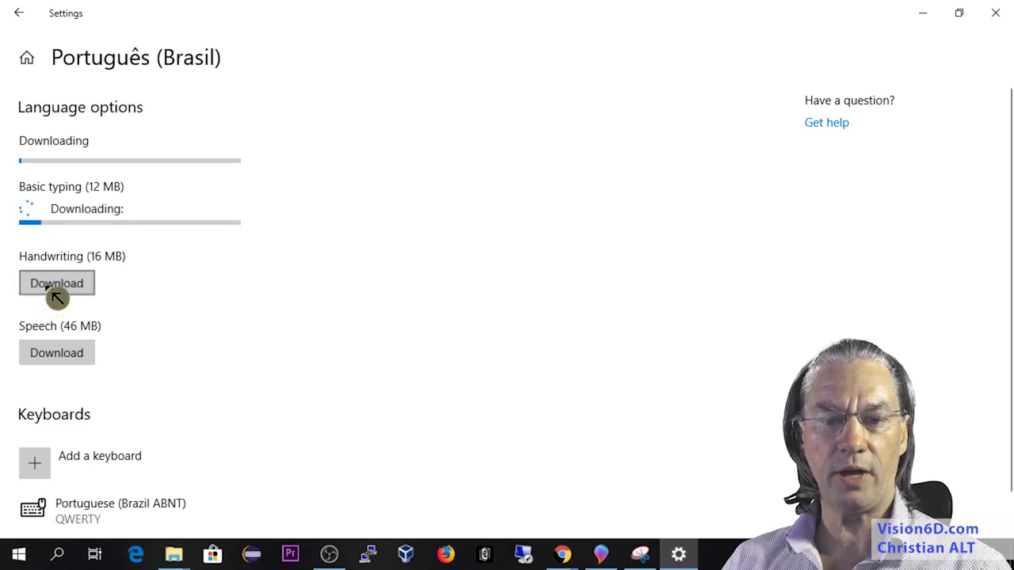
left_click(57, 361)
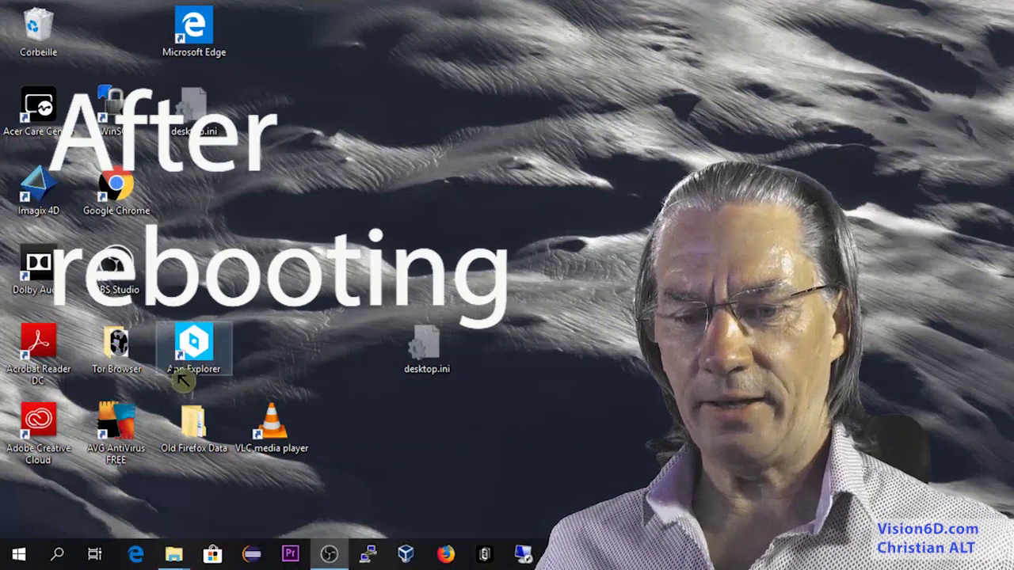
Bring up the Start menu, then the now-French Windows search panel.
left_click(24, 558)
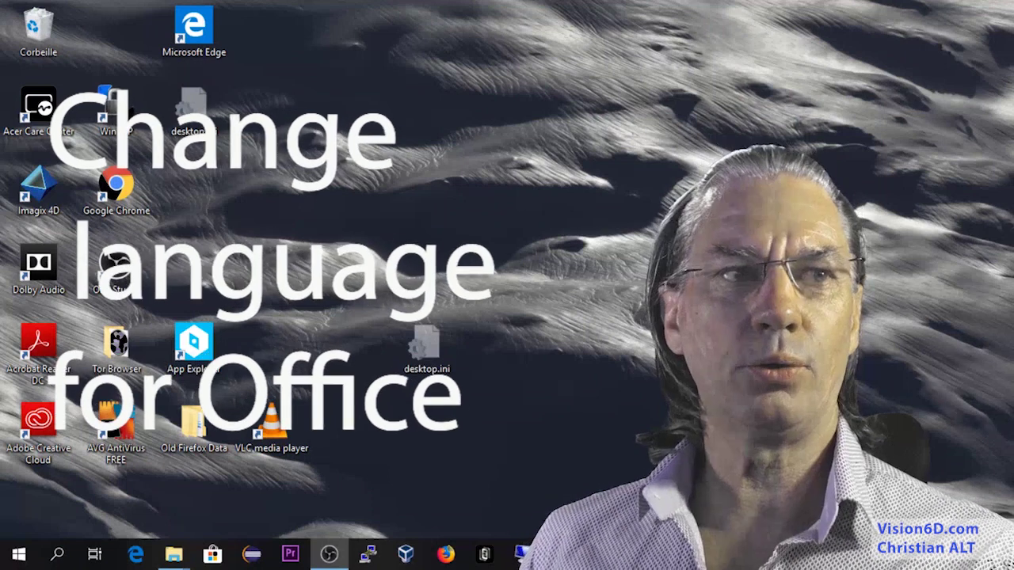
left_click(70, 558)
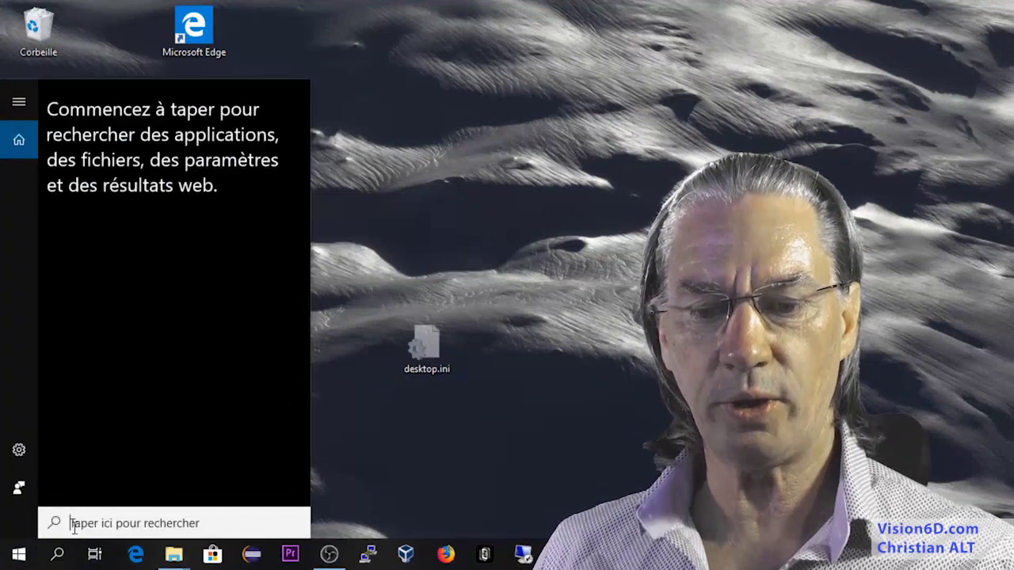
Launch Word from a 'word' search, maximize it, and show the Language page of Word Options.
type("word")
key("Return")
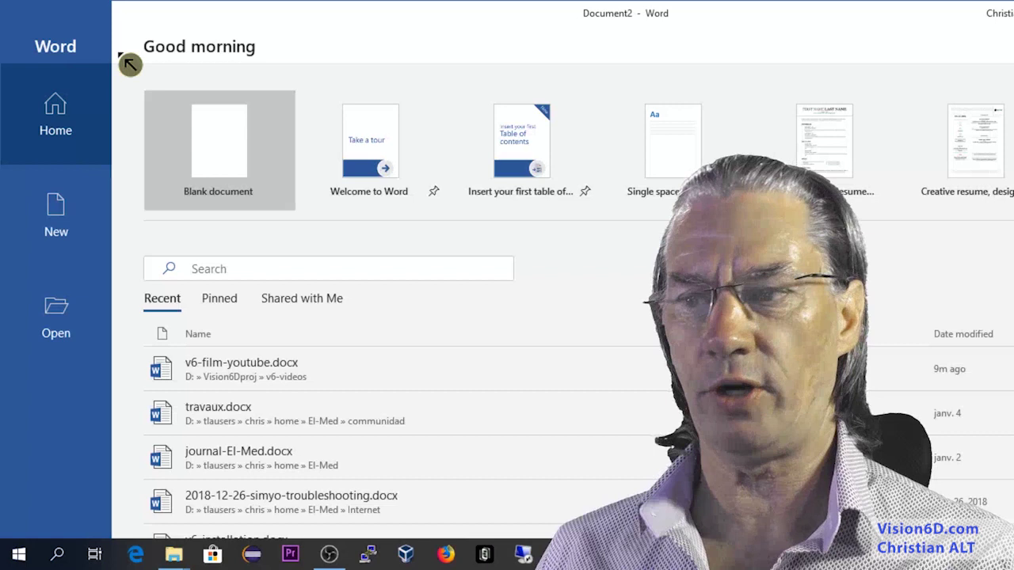
left_click_drag(822, 24, 526, 35)
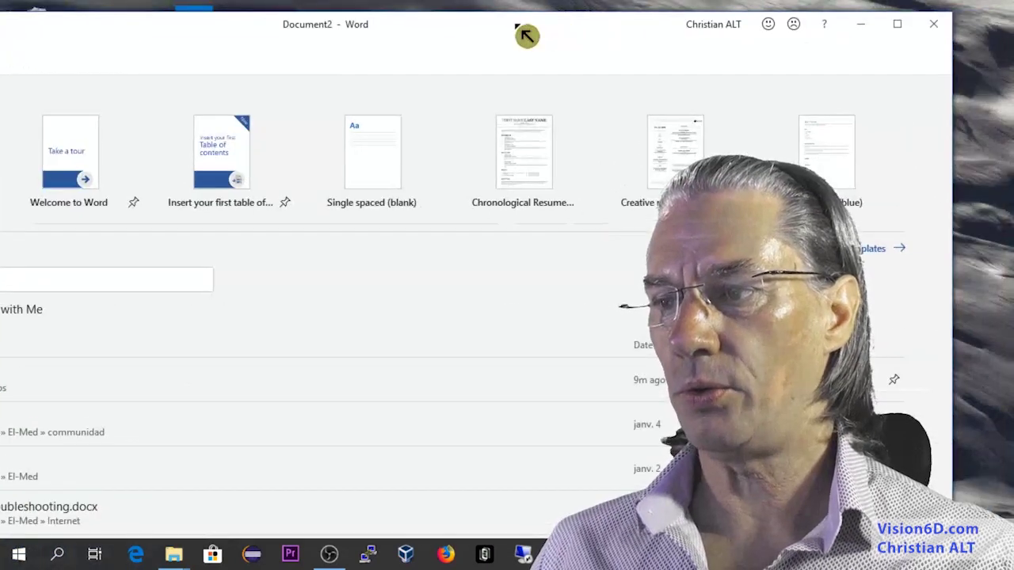
left_click(898, 26)
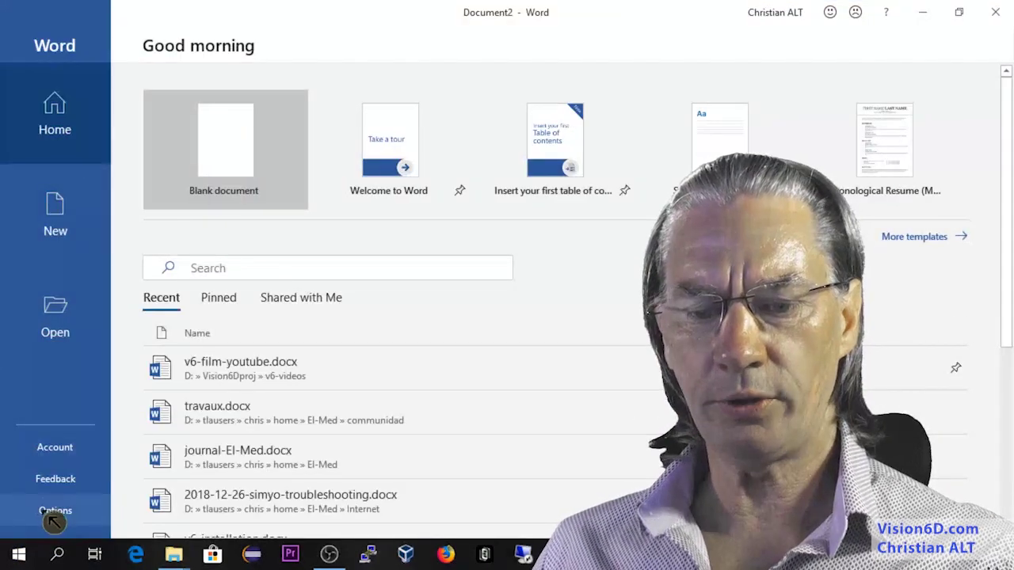
left_click(54, 515)
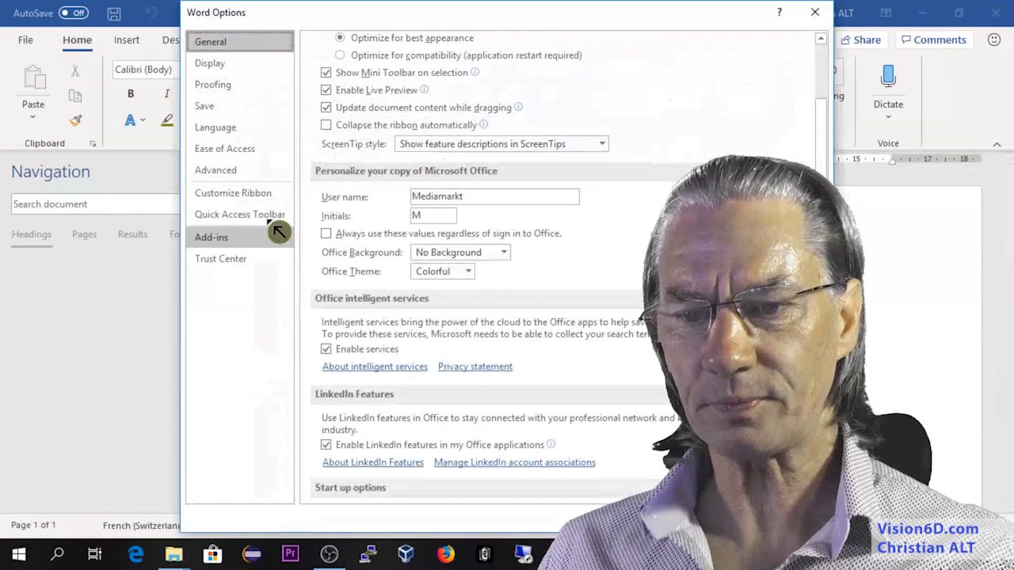
left_click(222, 128)
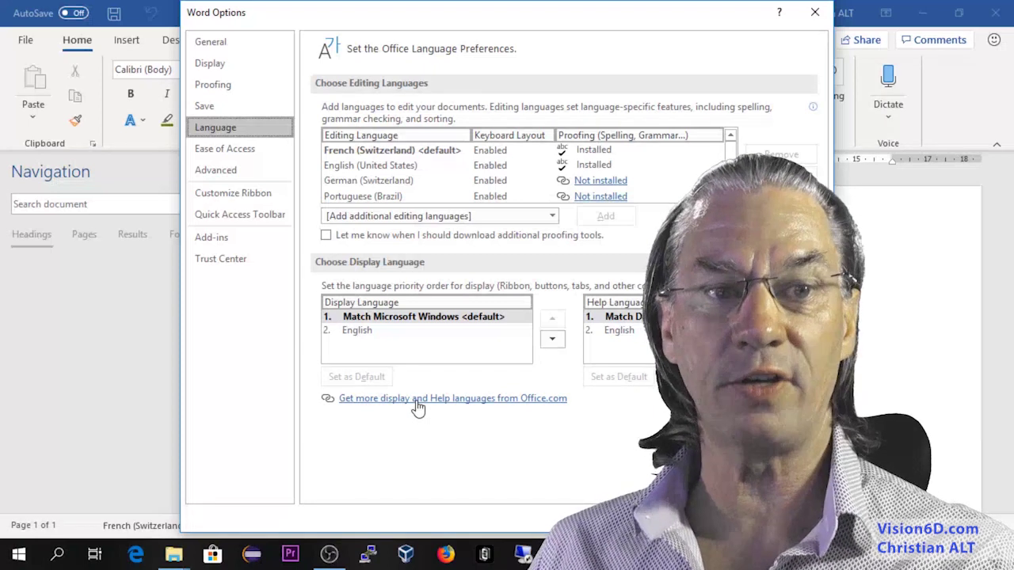
Go to the Office.com language accessory pack page from Word's language options.
left_click(417, 404)
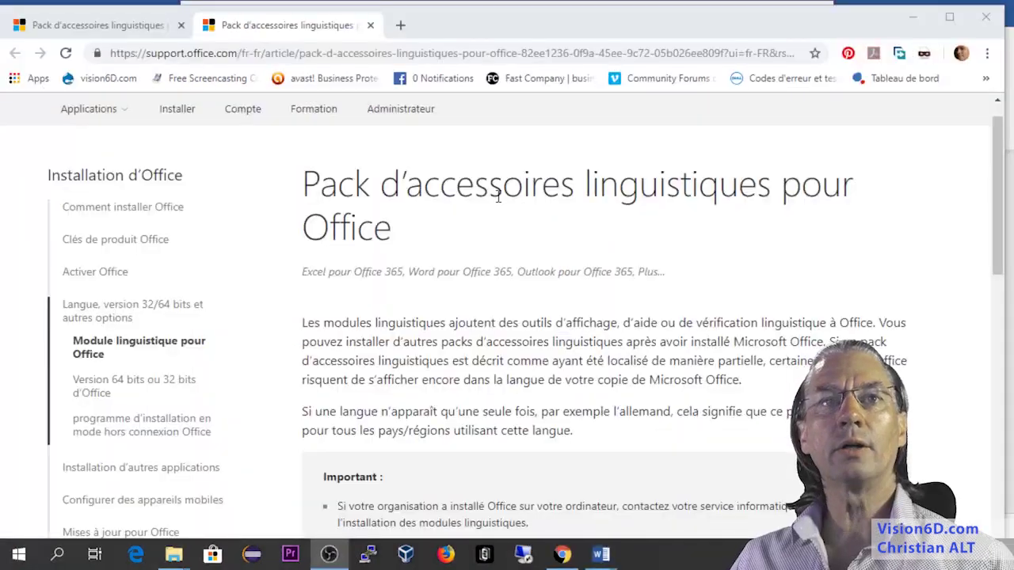
left_click(423, 215)
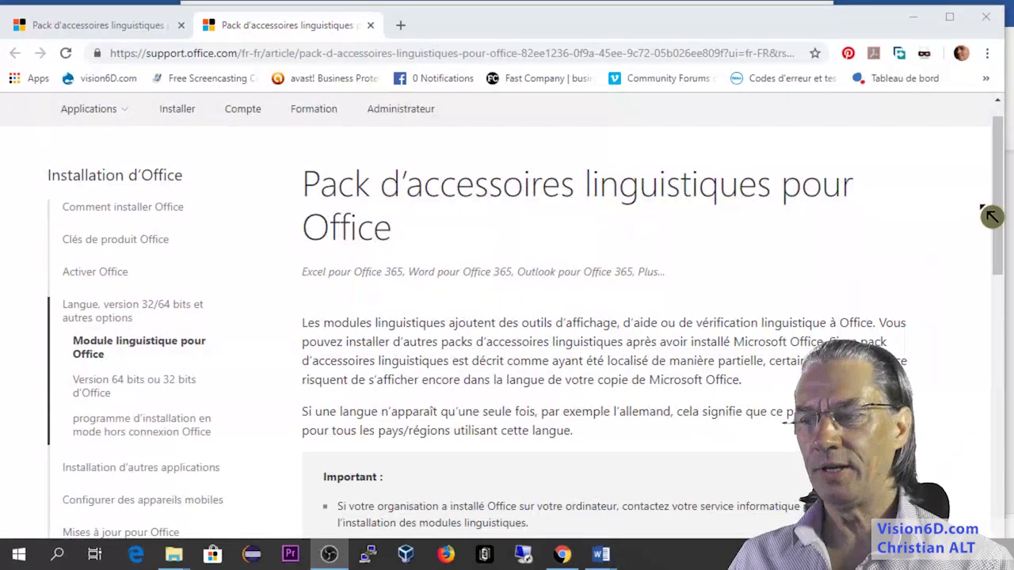
left_click_drag(996, 216, 993, 375)
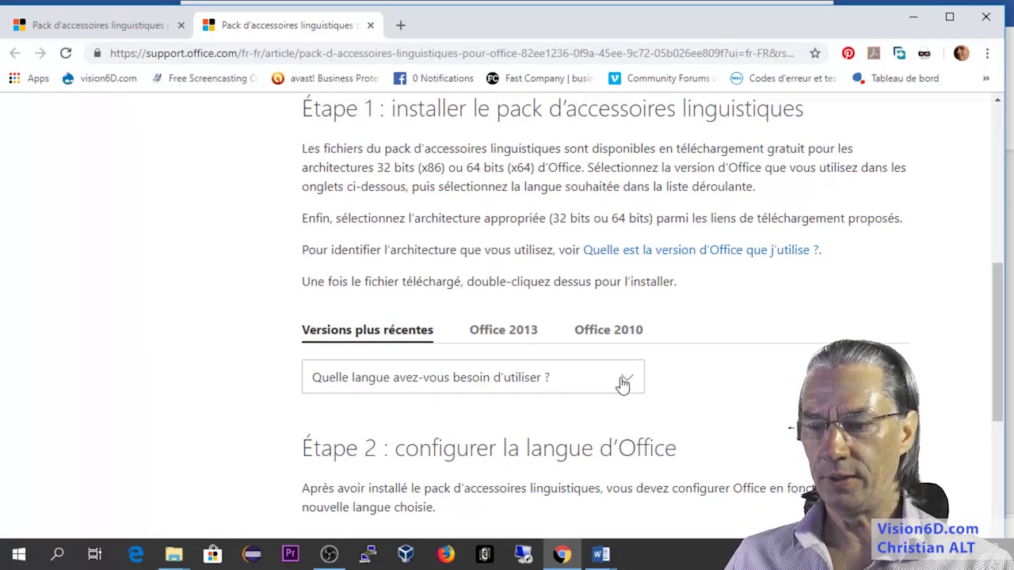
scroll(626, 388, "down", 1)
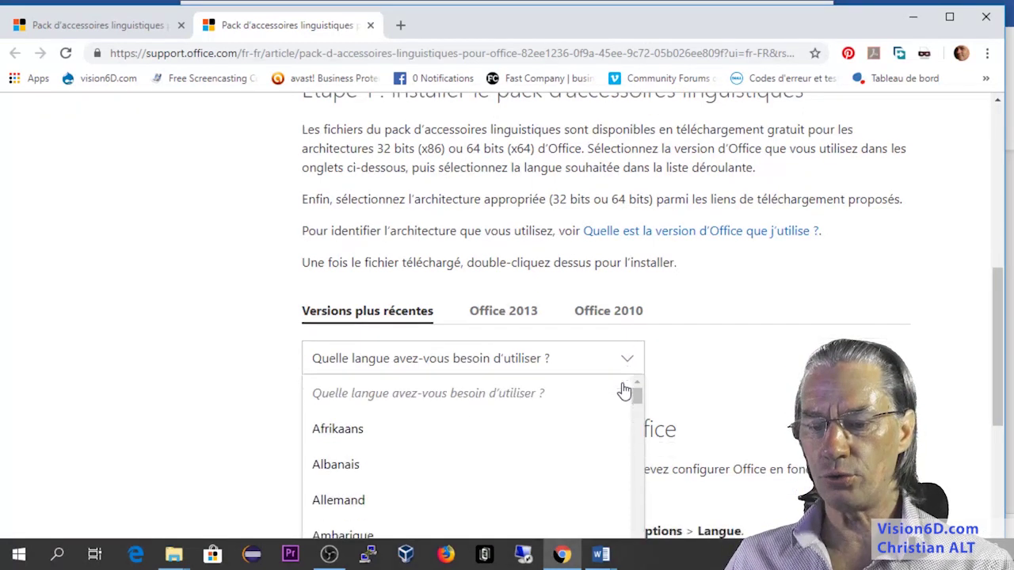
scroll(623, 389, "down", 1)
left_click(350, 224)
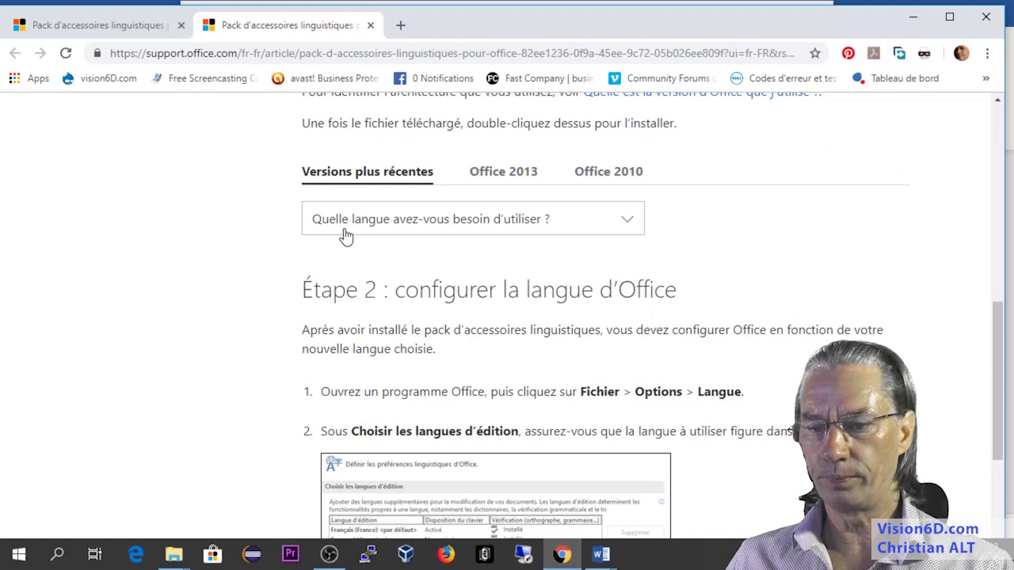
Download the 64-bit Français language pack and install it until Office reports ready.
left_click(640, 225)
mouse_move(639, 252)
left_mouse_down()
mouse_move(643, 345)
mouse_move(647, 328)
left_mouse_up()
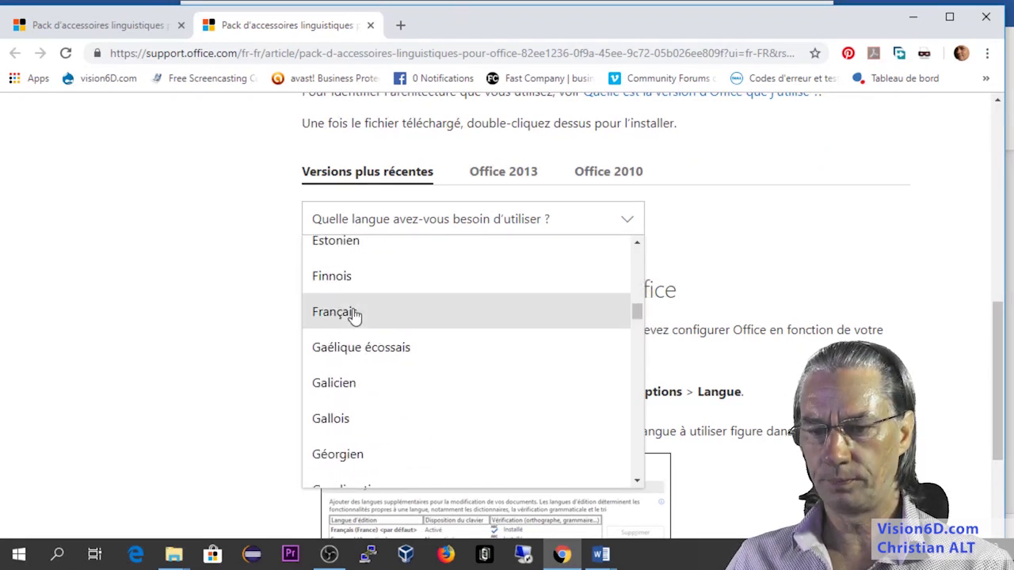
left_click(355, 317)
scroll(780, 317, "down", 1)
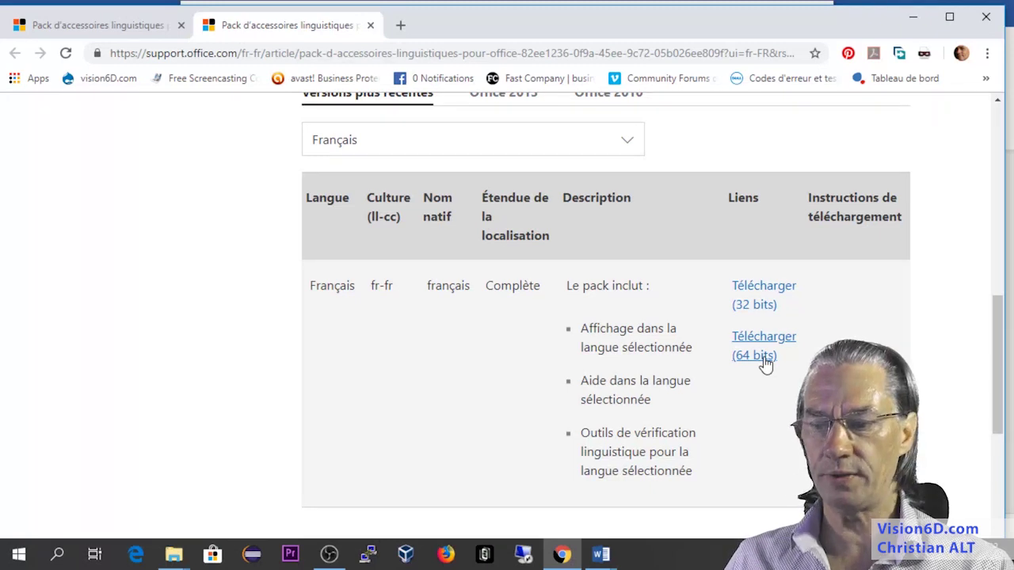
left_click(765, 365)
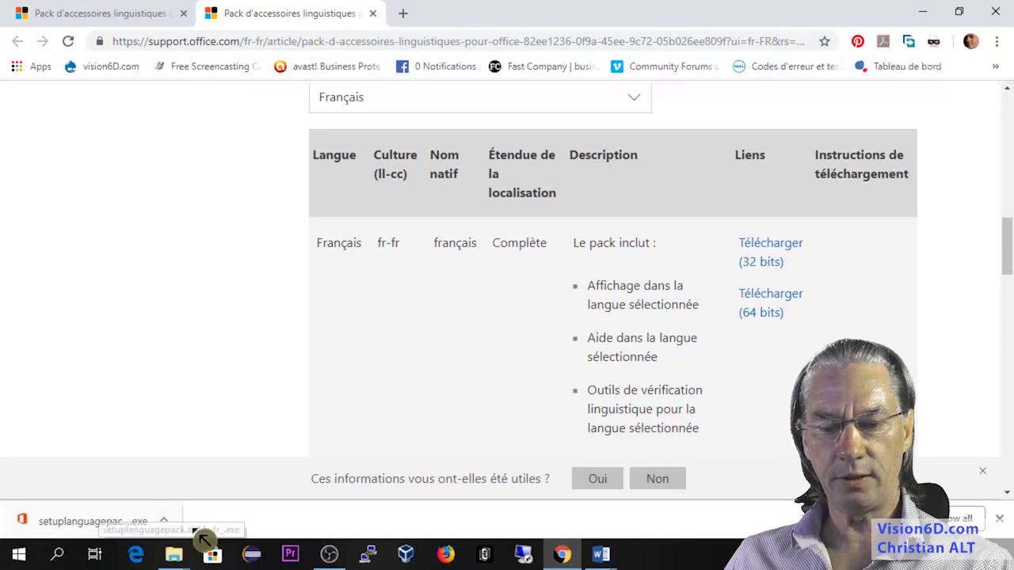
left_click(125, 526)
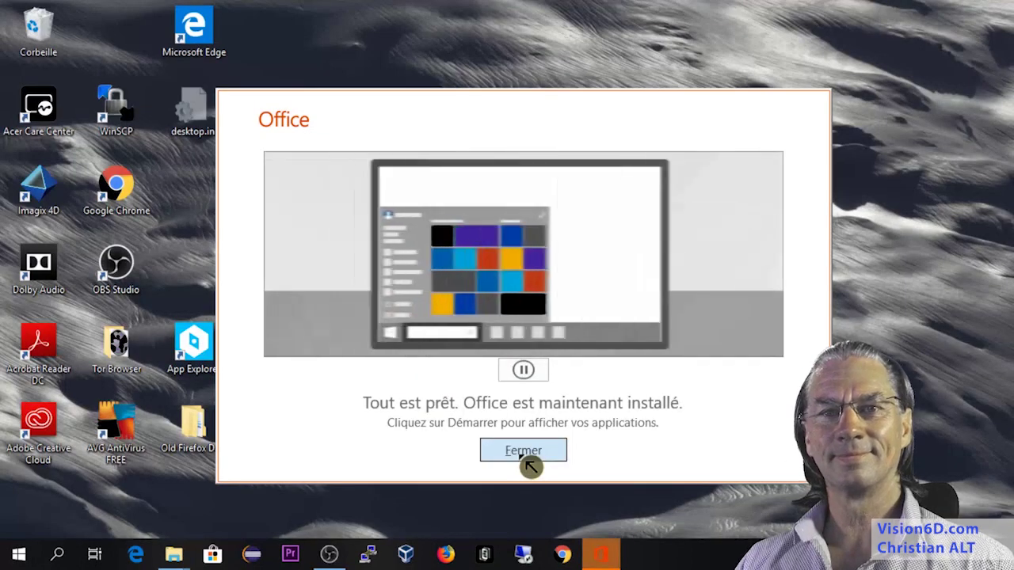
left_click(526, 464)
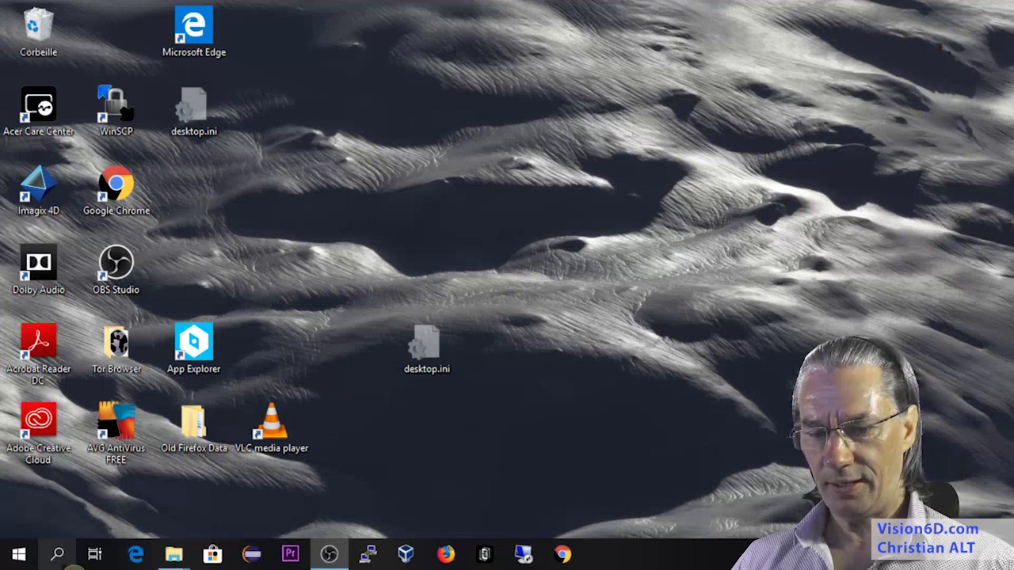
Relaunch Word, check Français under Options > Langue, confirm with OK, and close Word.
left_click(57, 554)
type("wor")
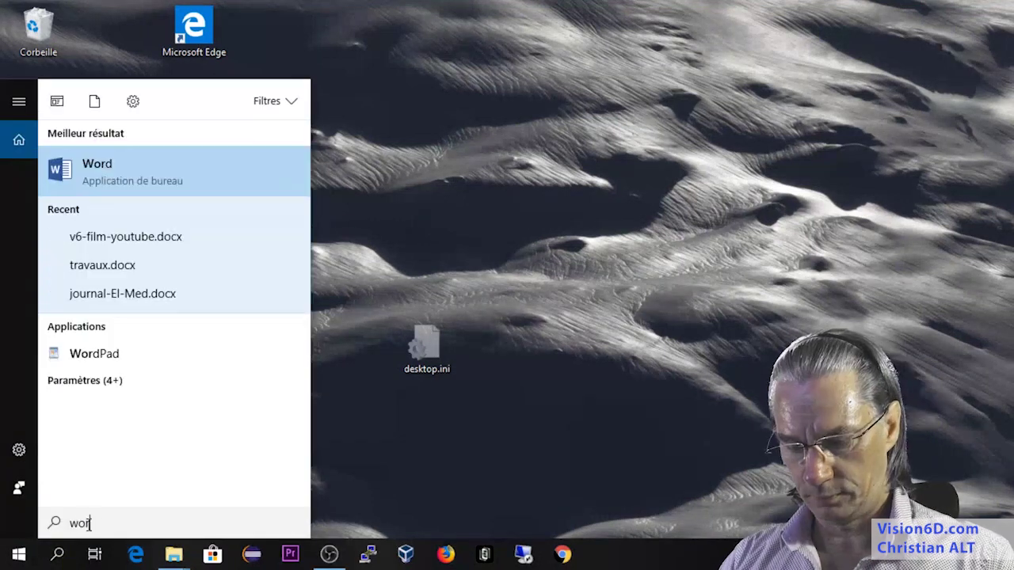
type("d")
left_click(117, 180)
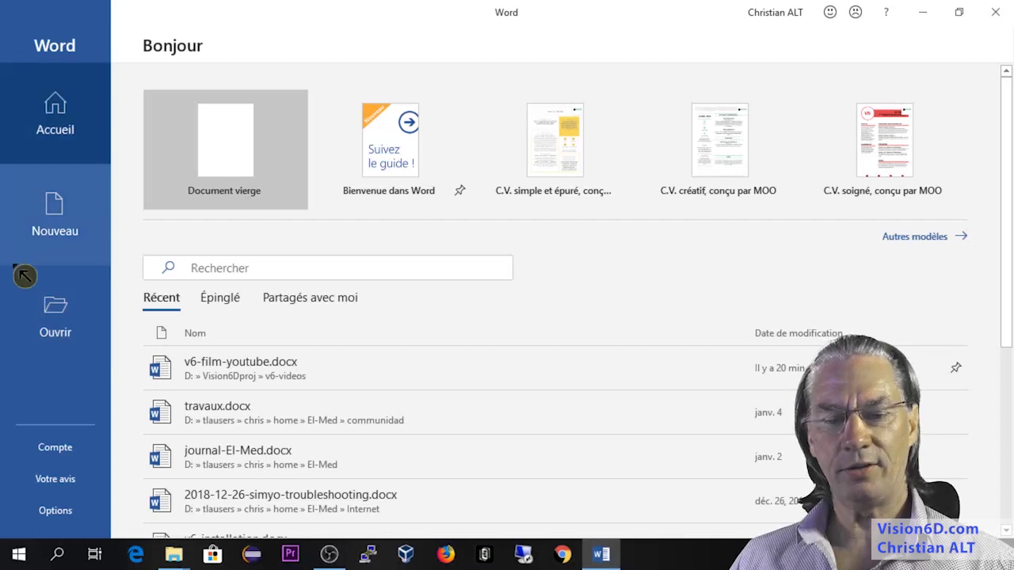
left_click(55, 515)
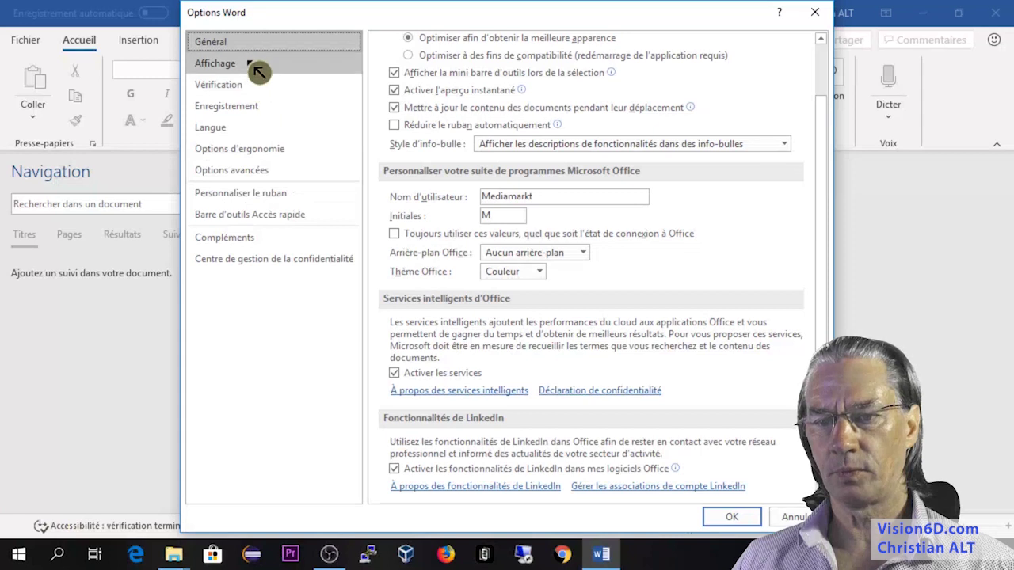
left_click(217, 131)
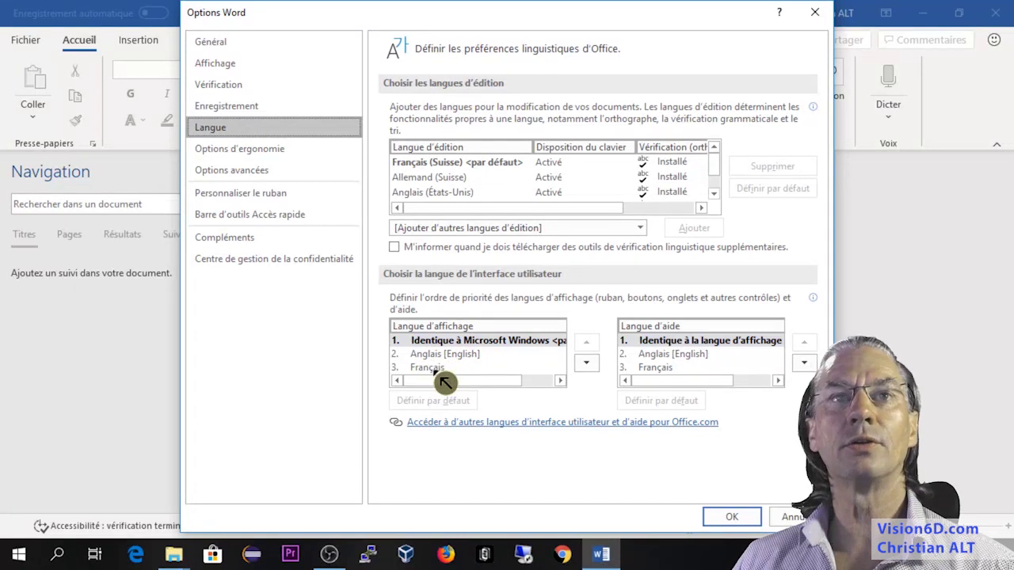
left_click(730, 517)
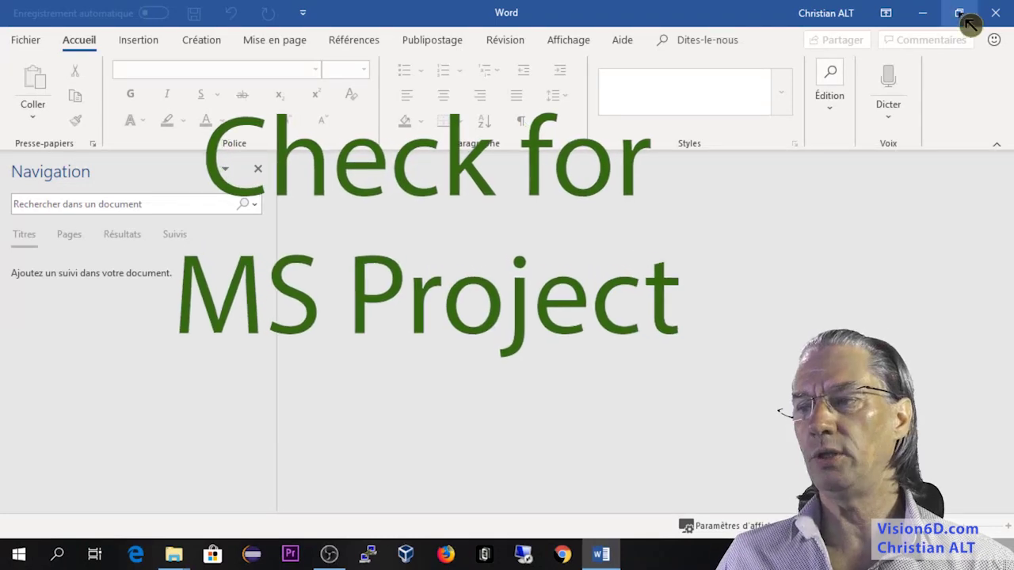
left_click(1000, 19)
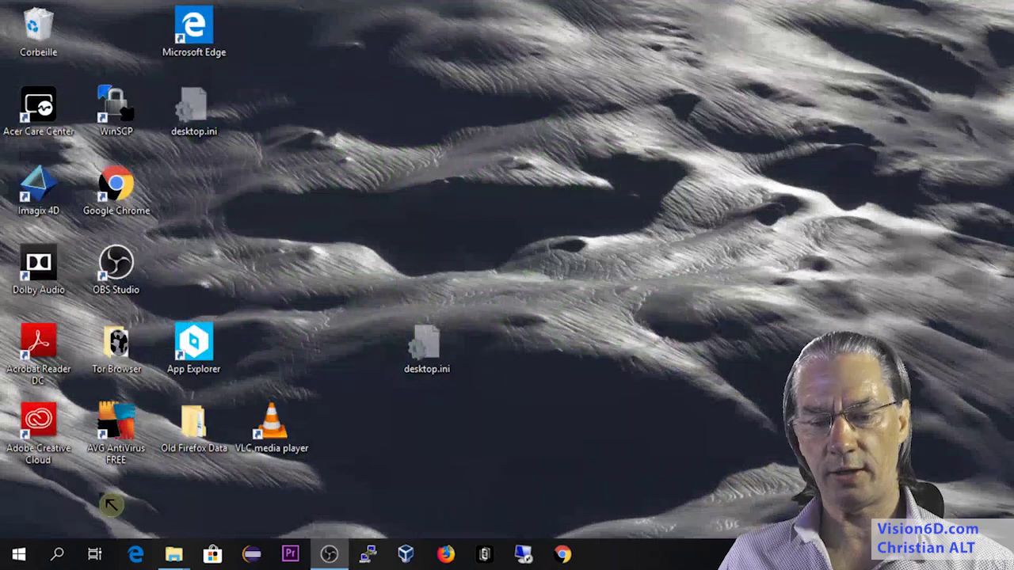
Launch Microsoft Project from a 'project' search to view its French start screen.
left_click(69, 554)
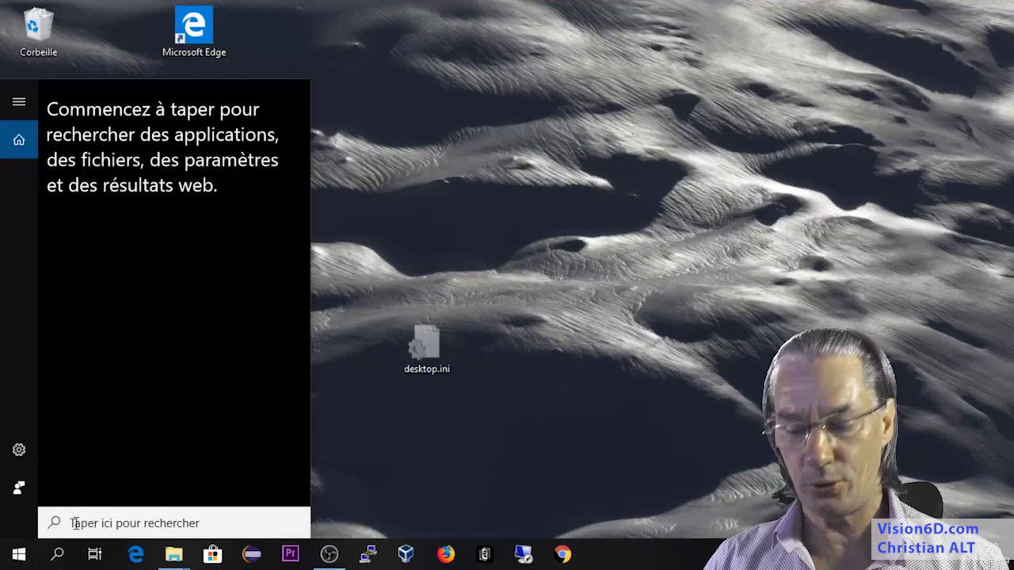
type("project")
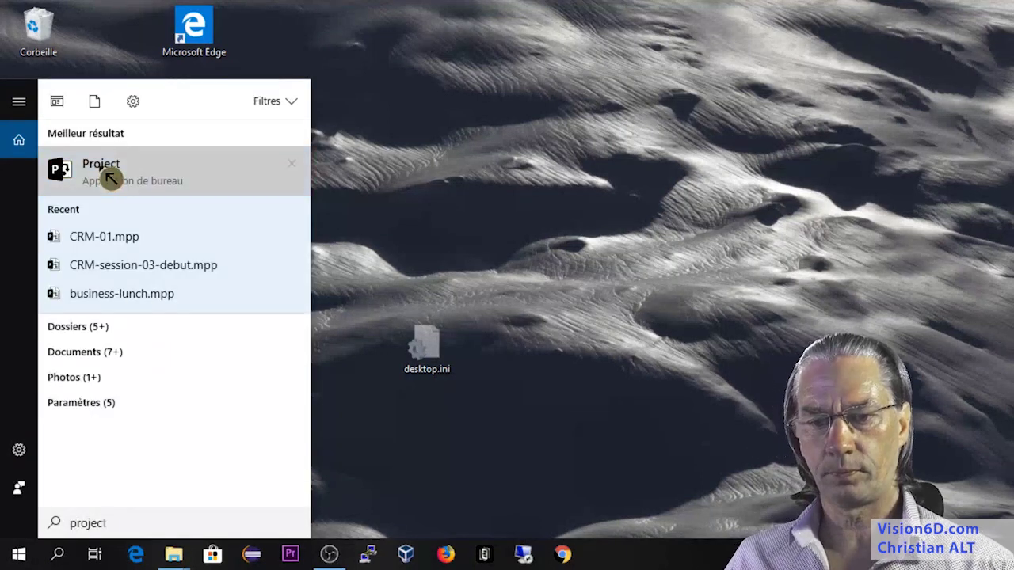
left_click(104, 172)
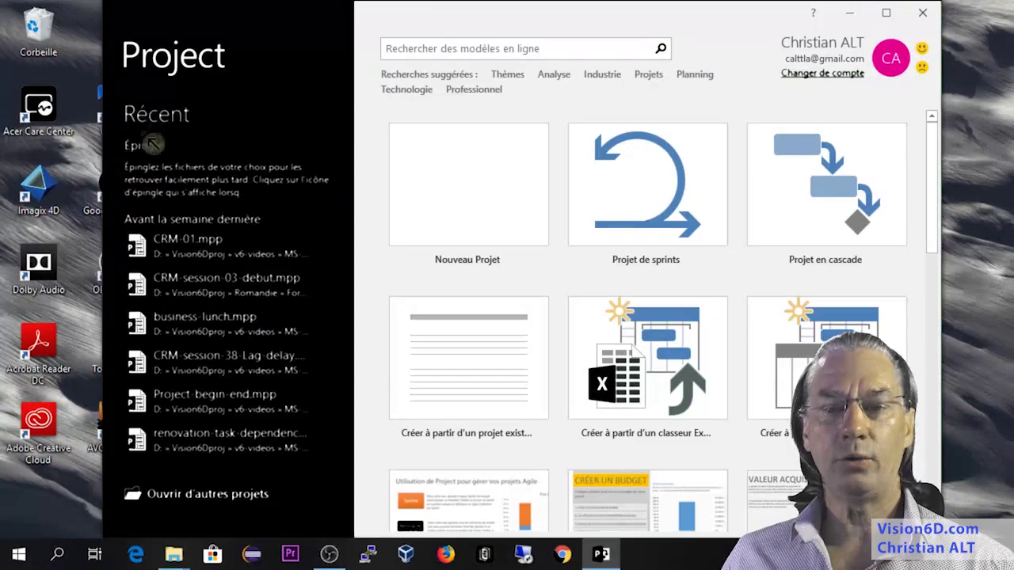